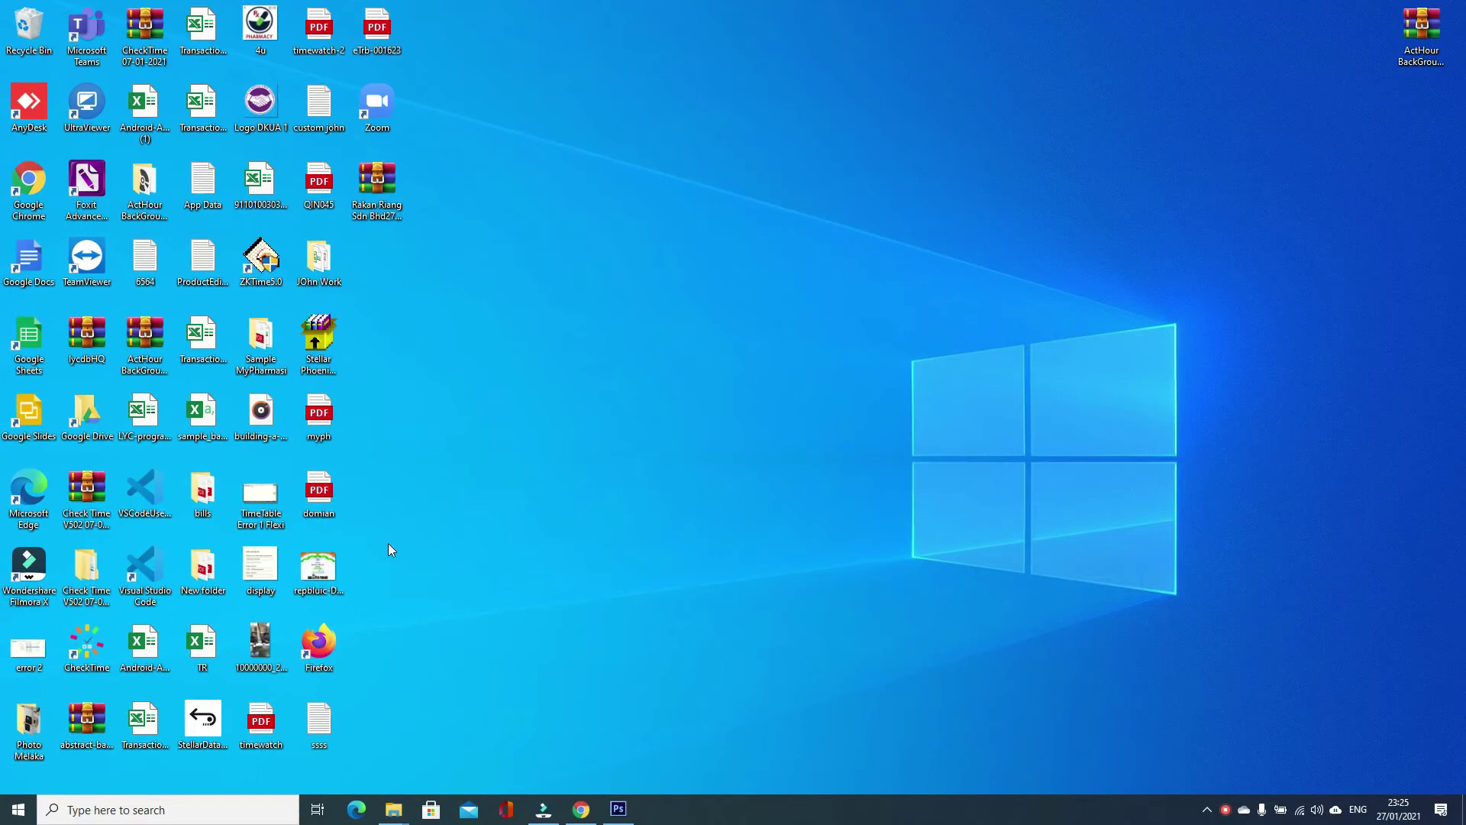
- Launch CheckTime and log in with the admin account and its password
double_click(92, 645)
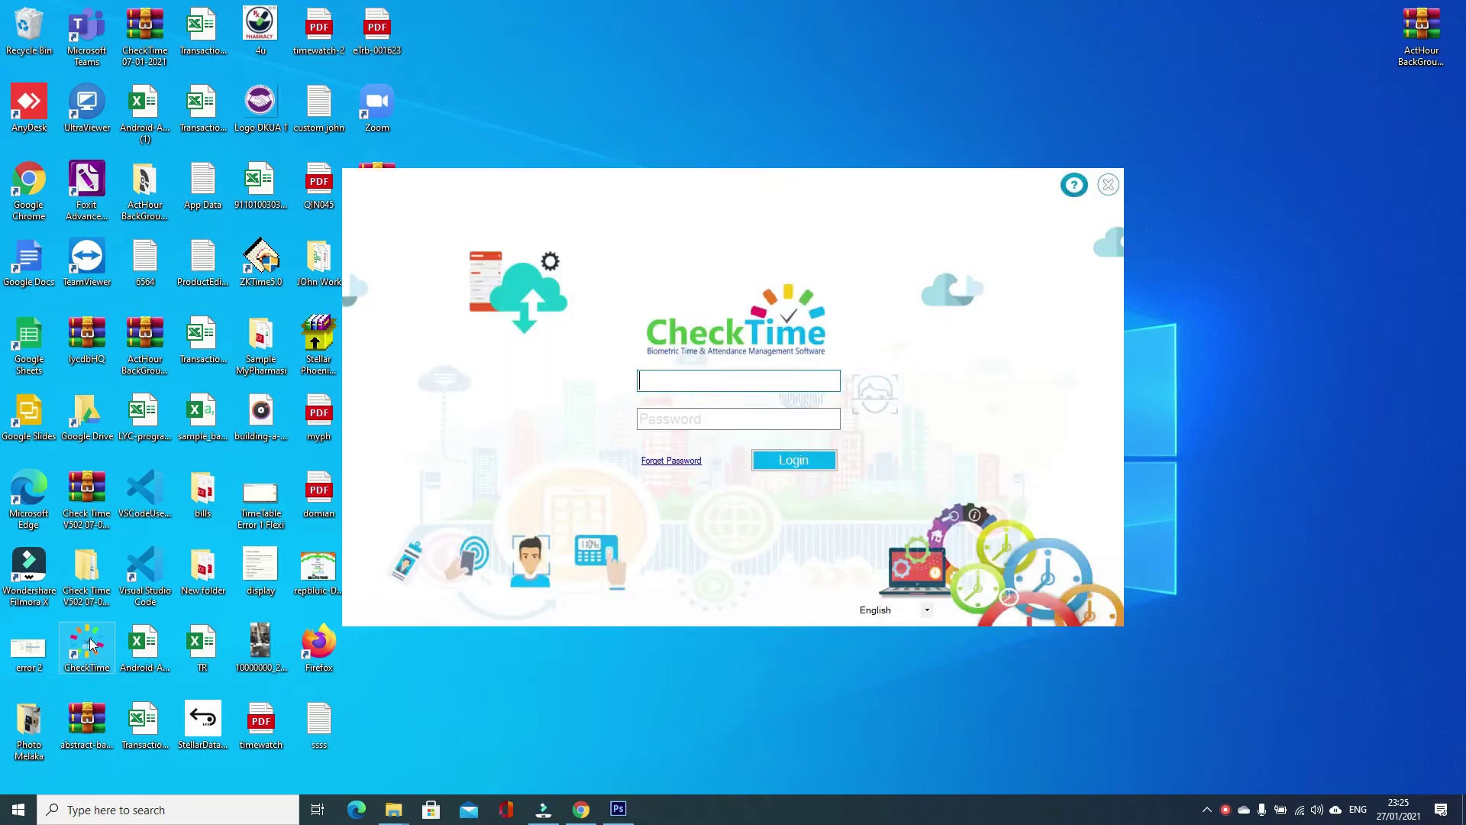
text(admin)
key(Tab)
text(*****)
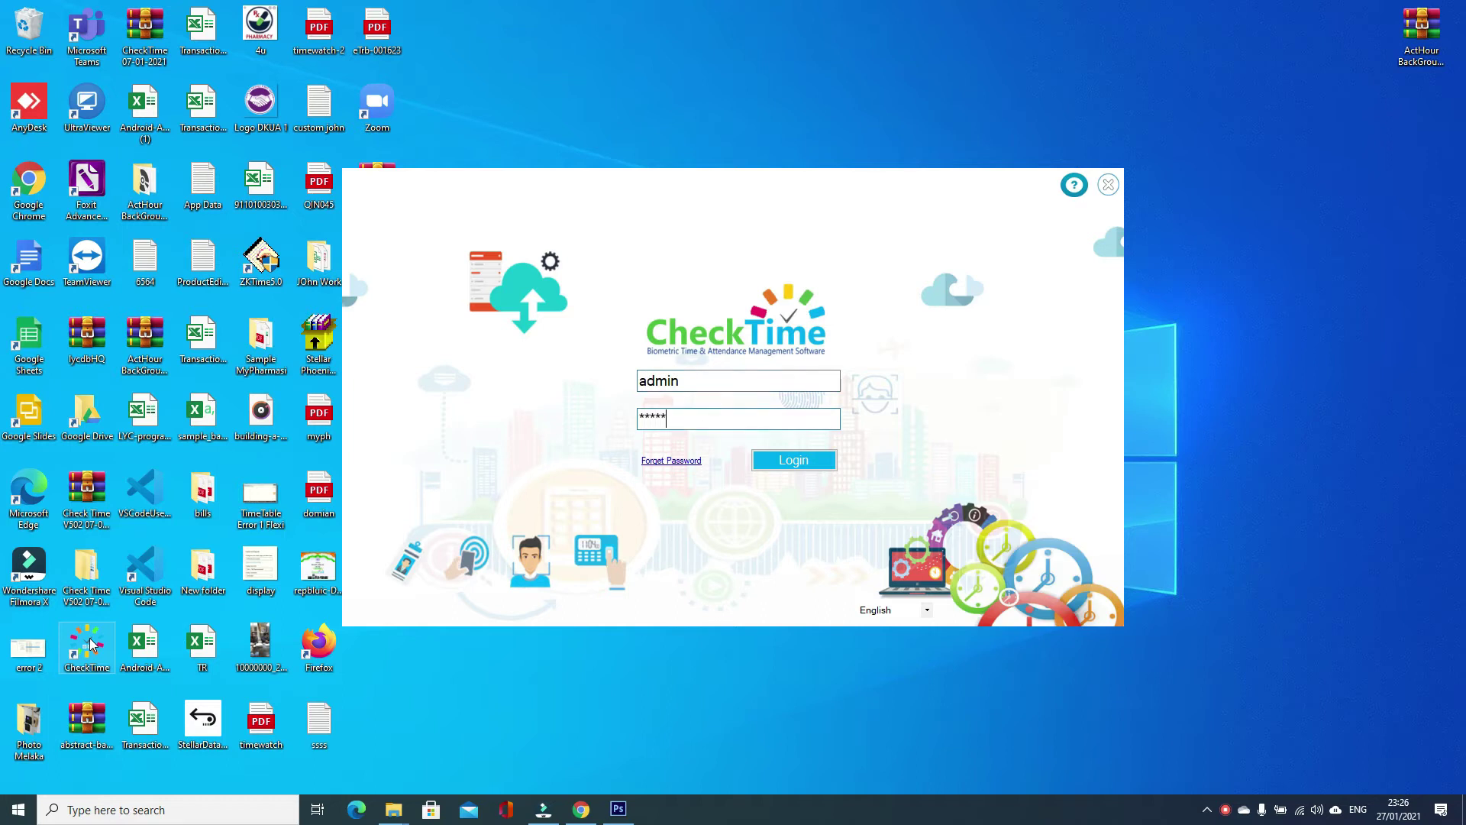
key(Return)
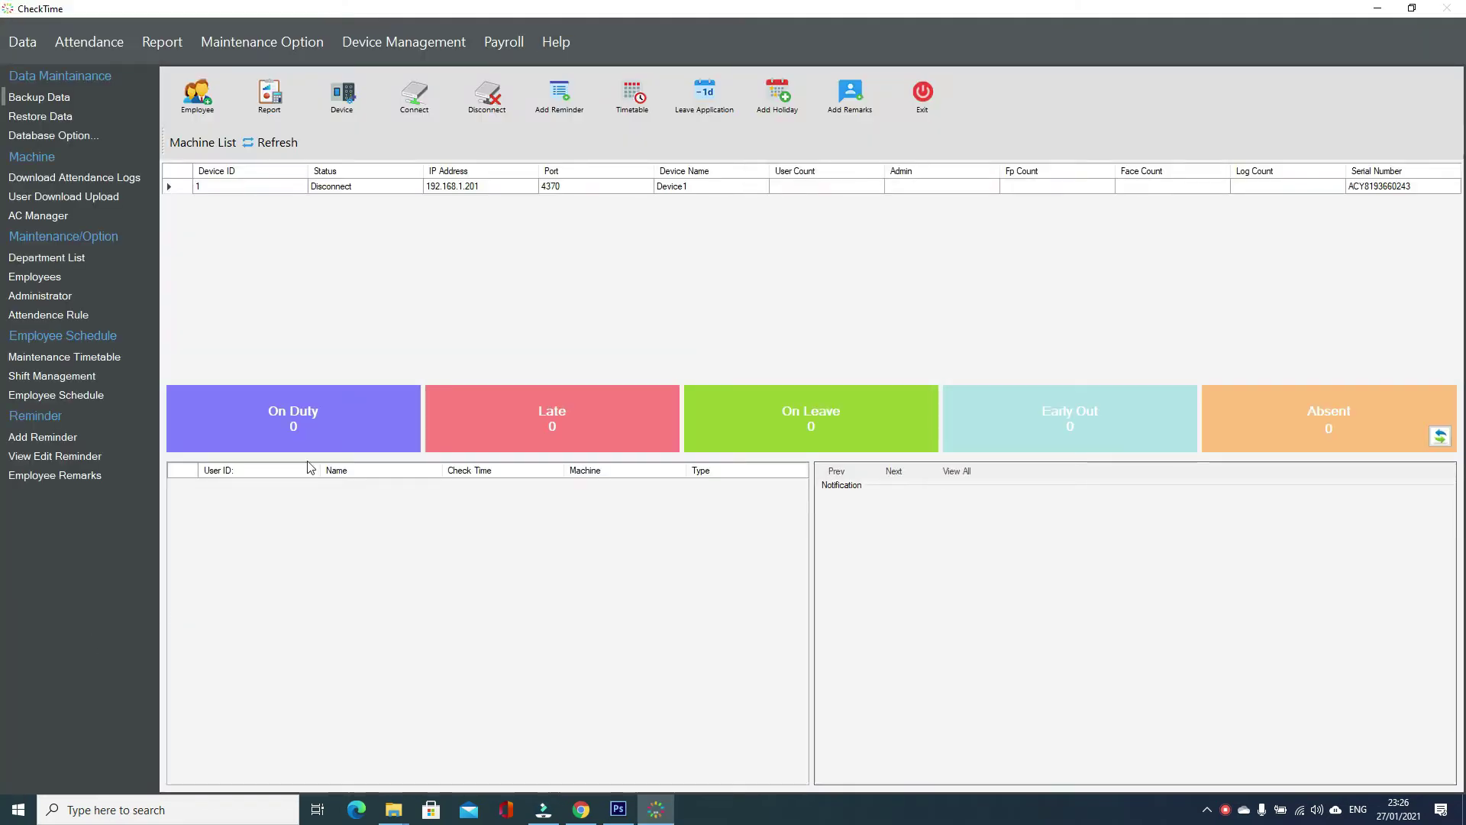
- Try connecting to Device1 at 192.168.1.201, which fails with error -307
click(180, 187)
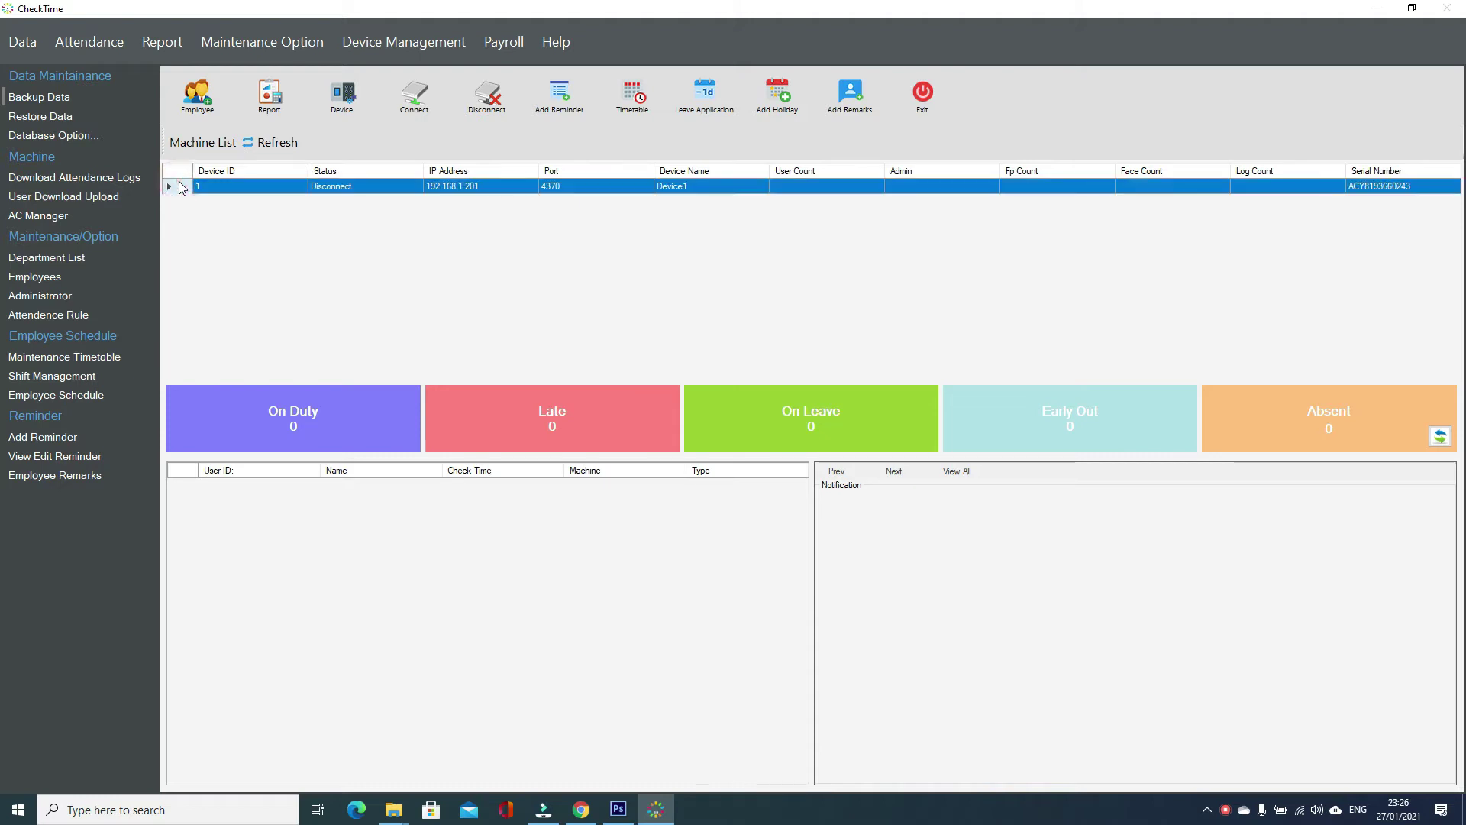
click(399, 109)
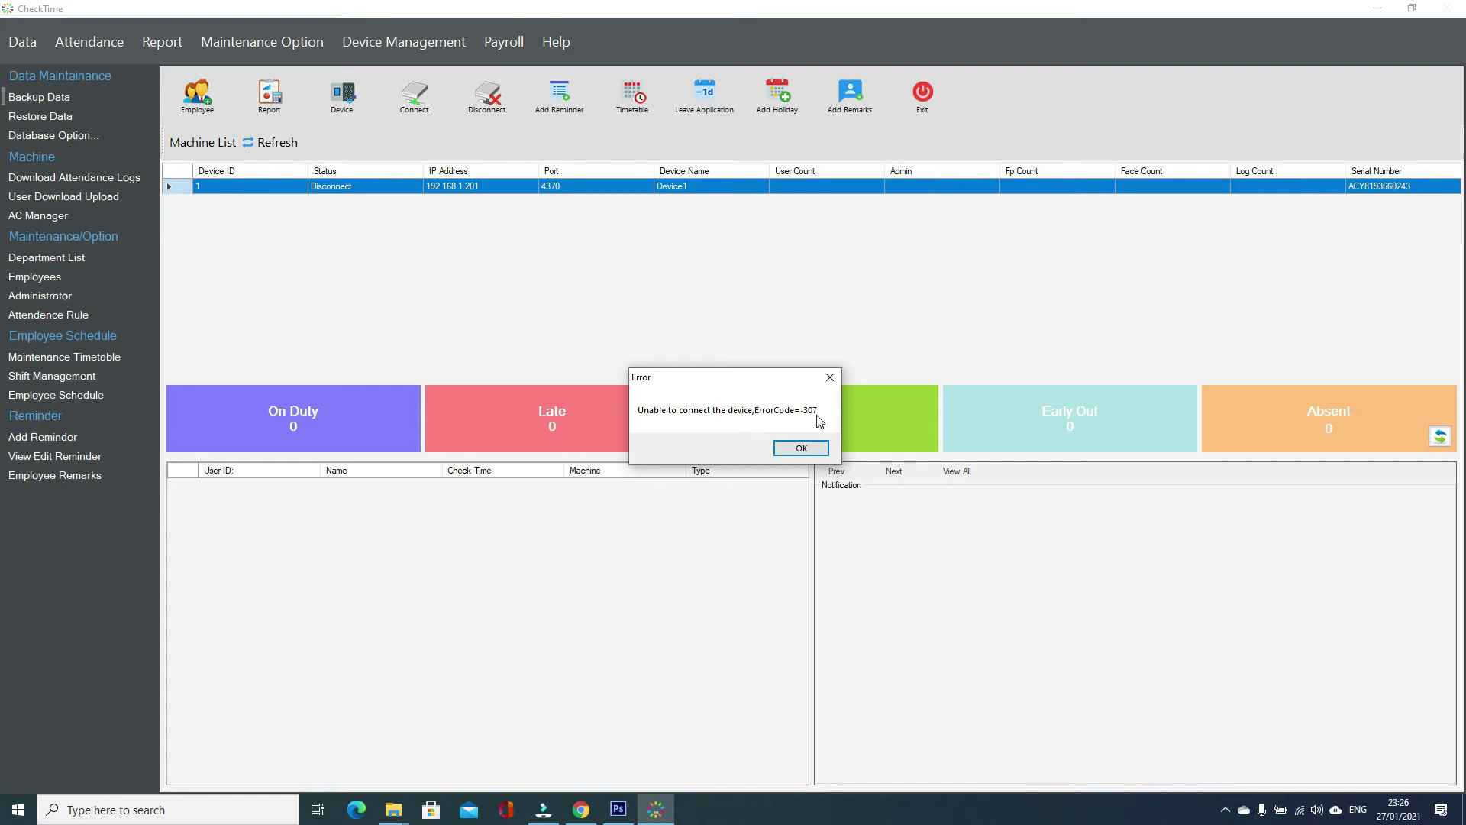
- Dismiss the 'Unable to connect the device' error message
click(802, 449)
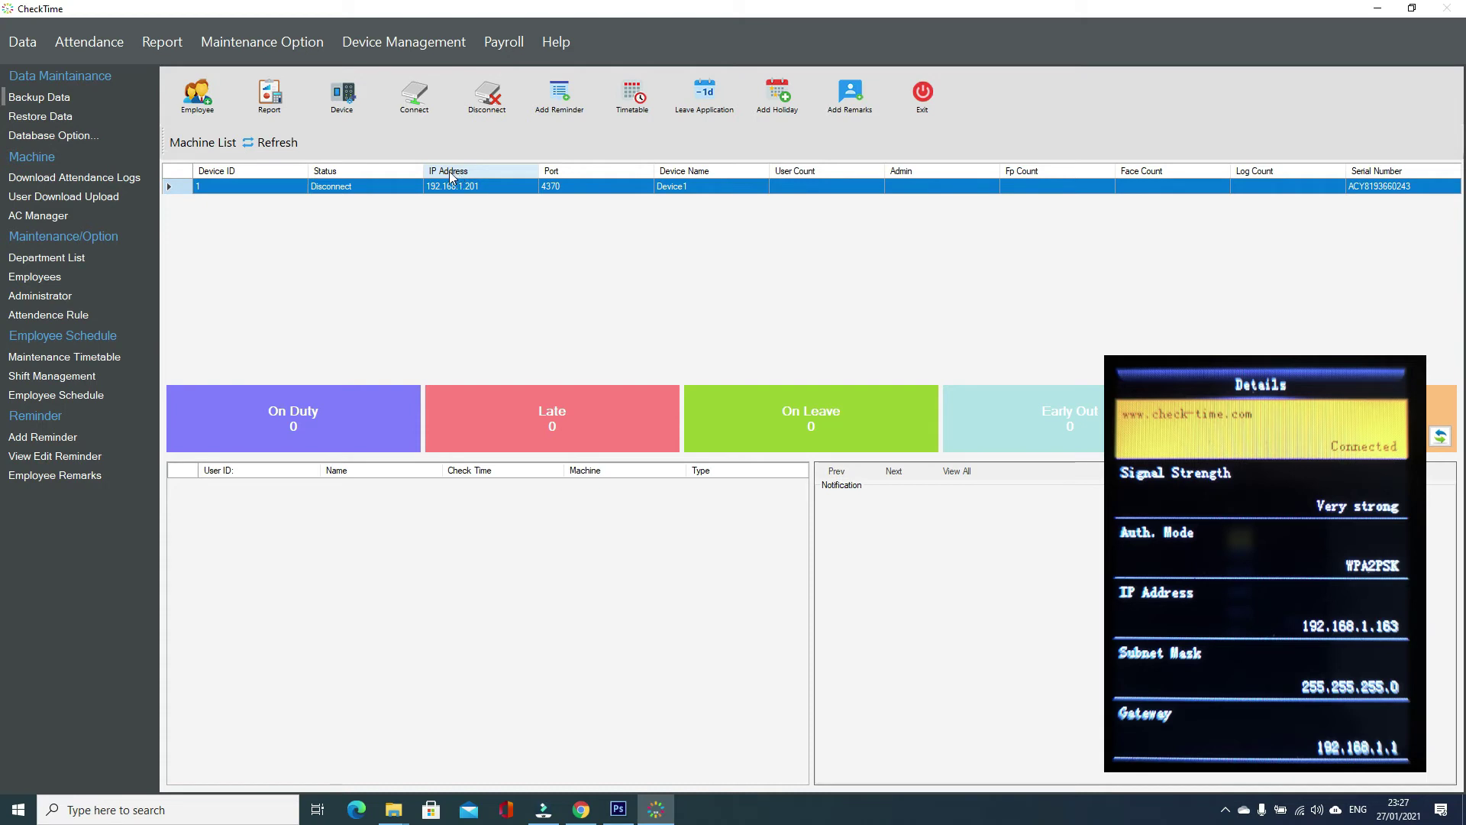
- Change Device1's IP address to 192.168.1.163 and confirm the update
click(342, 97)
click(361, 141)
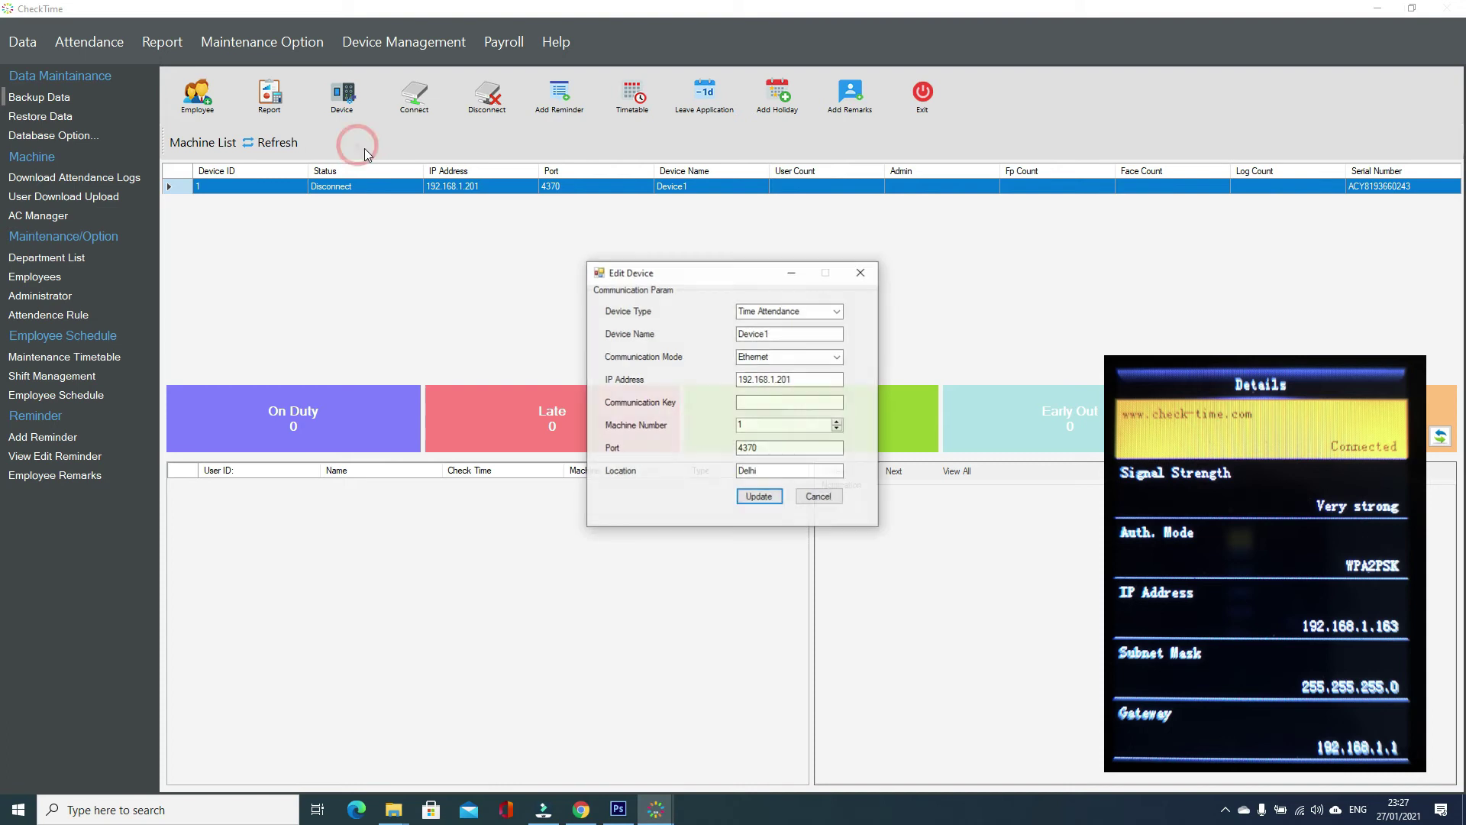
click(809, 381)
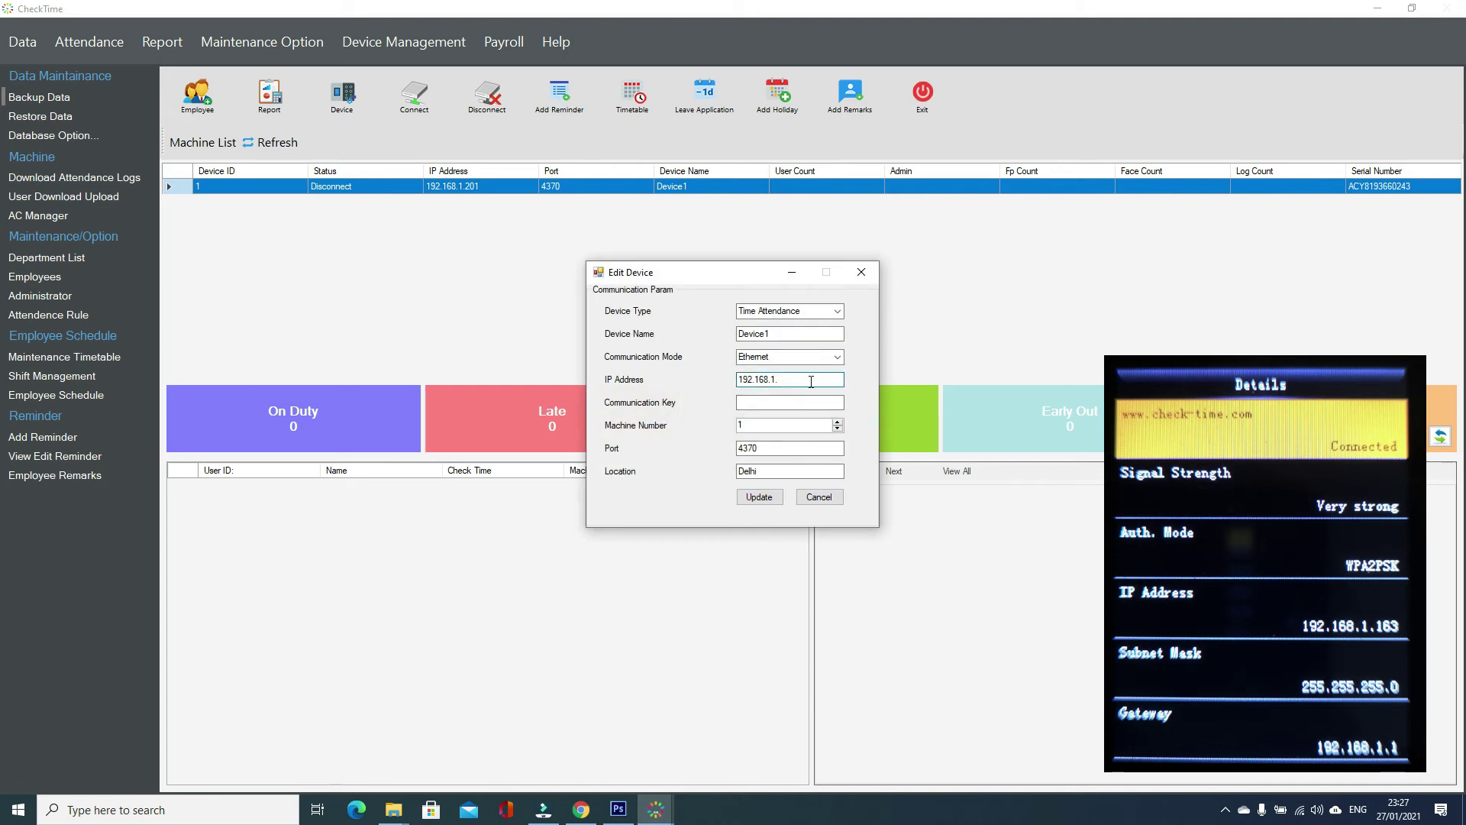
text(163)
click(759, 497)
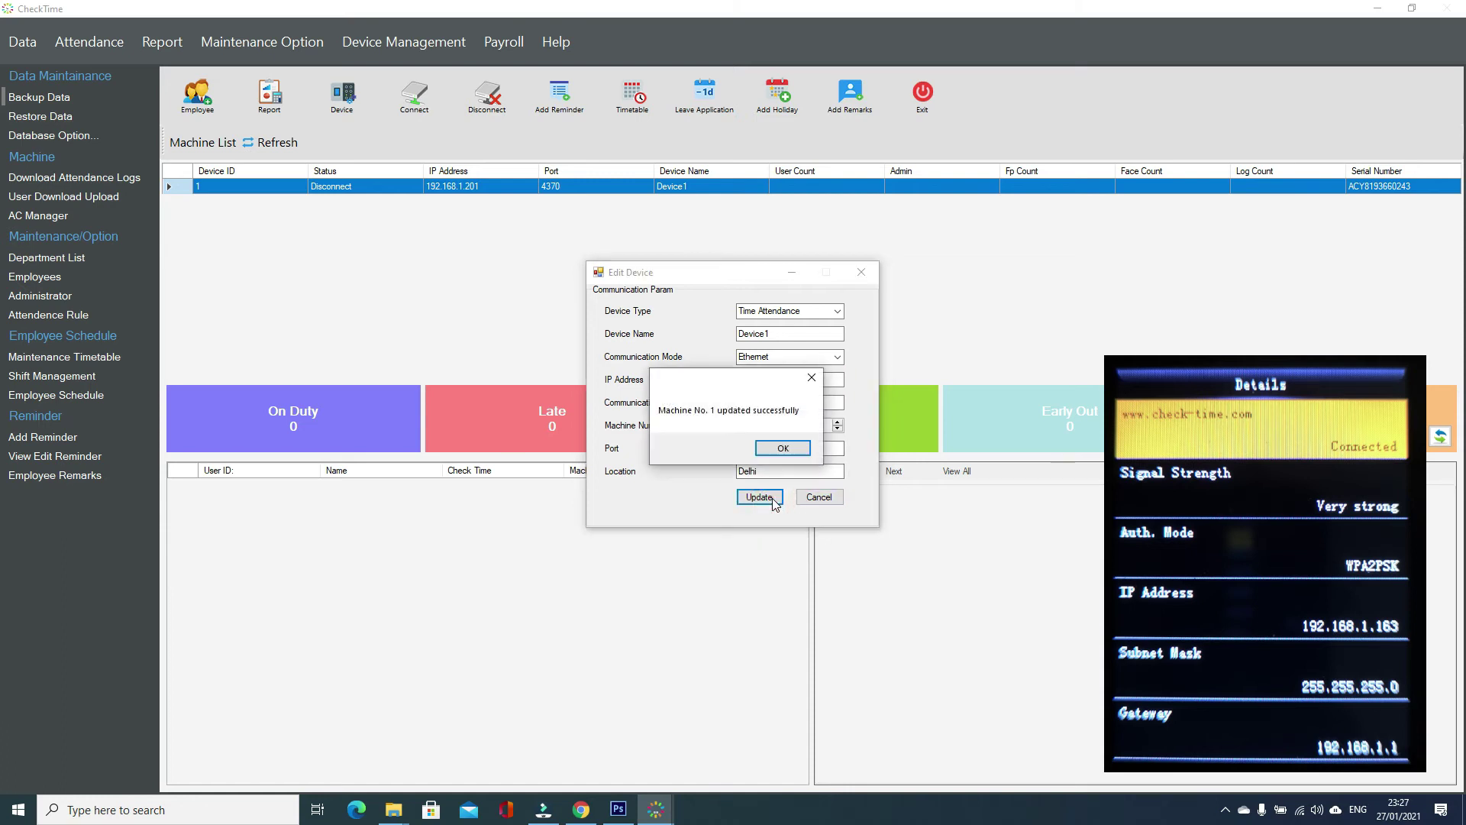
click(783, 448)
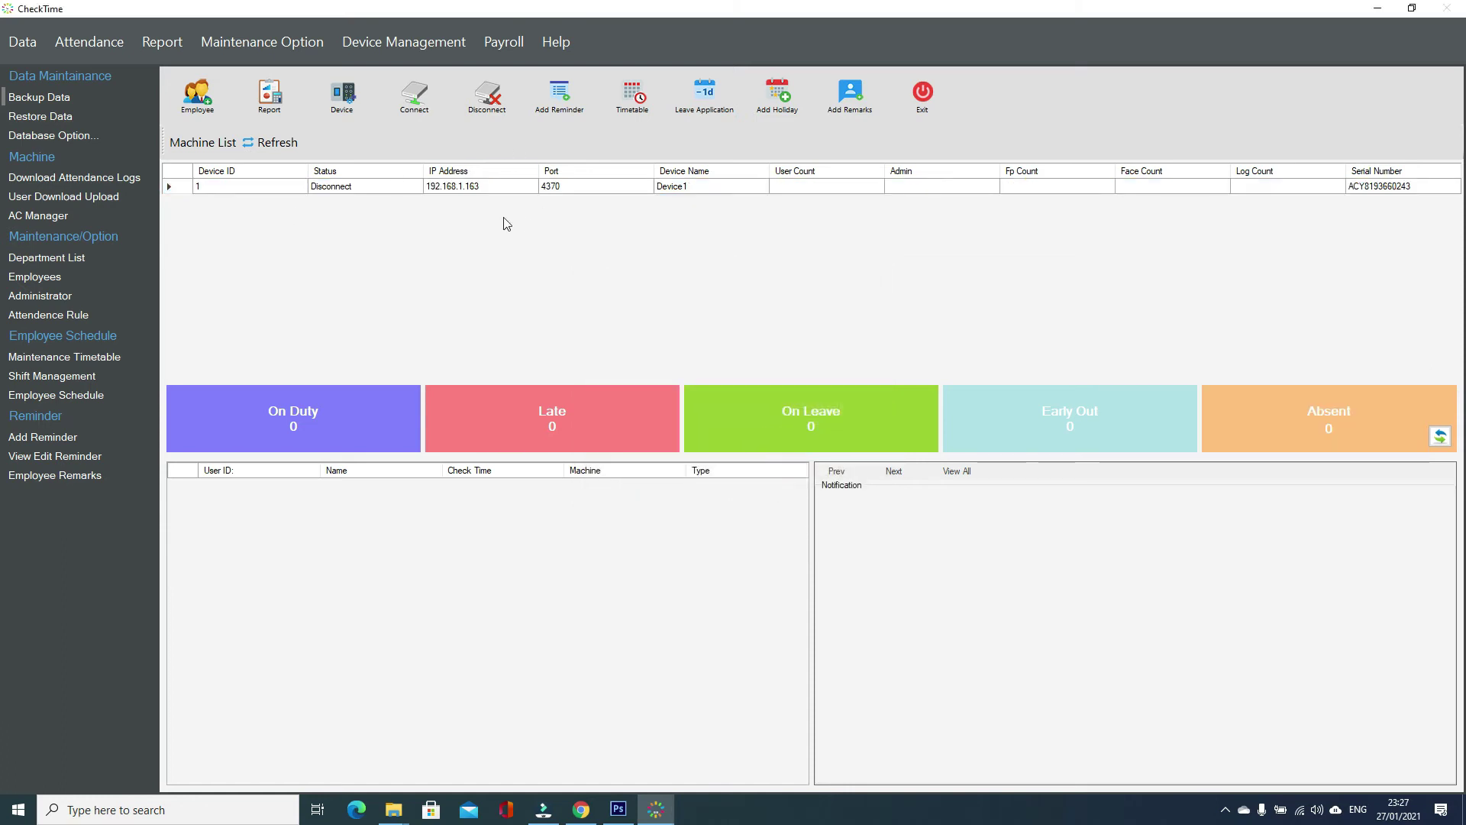
- Connect to Device1 at 192.168.1.163, then check the PC's Wi-Fi connection
click(168, 186)
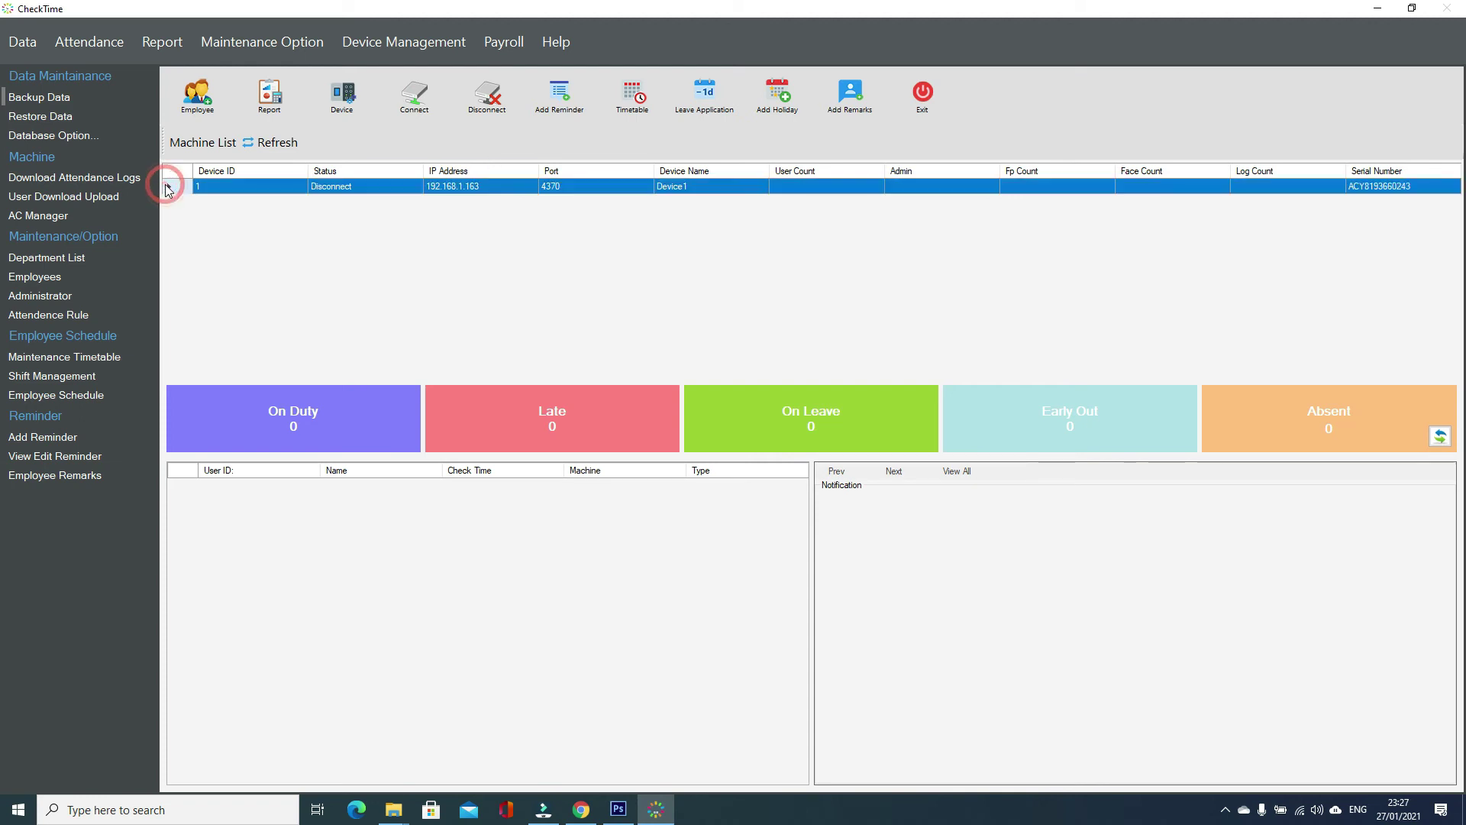
click(413, 101)
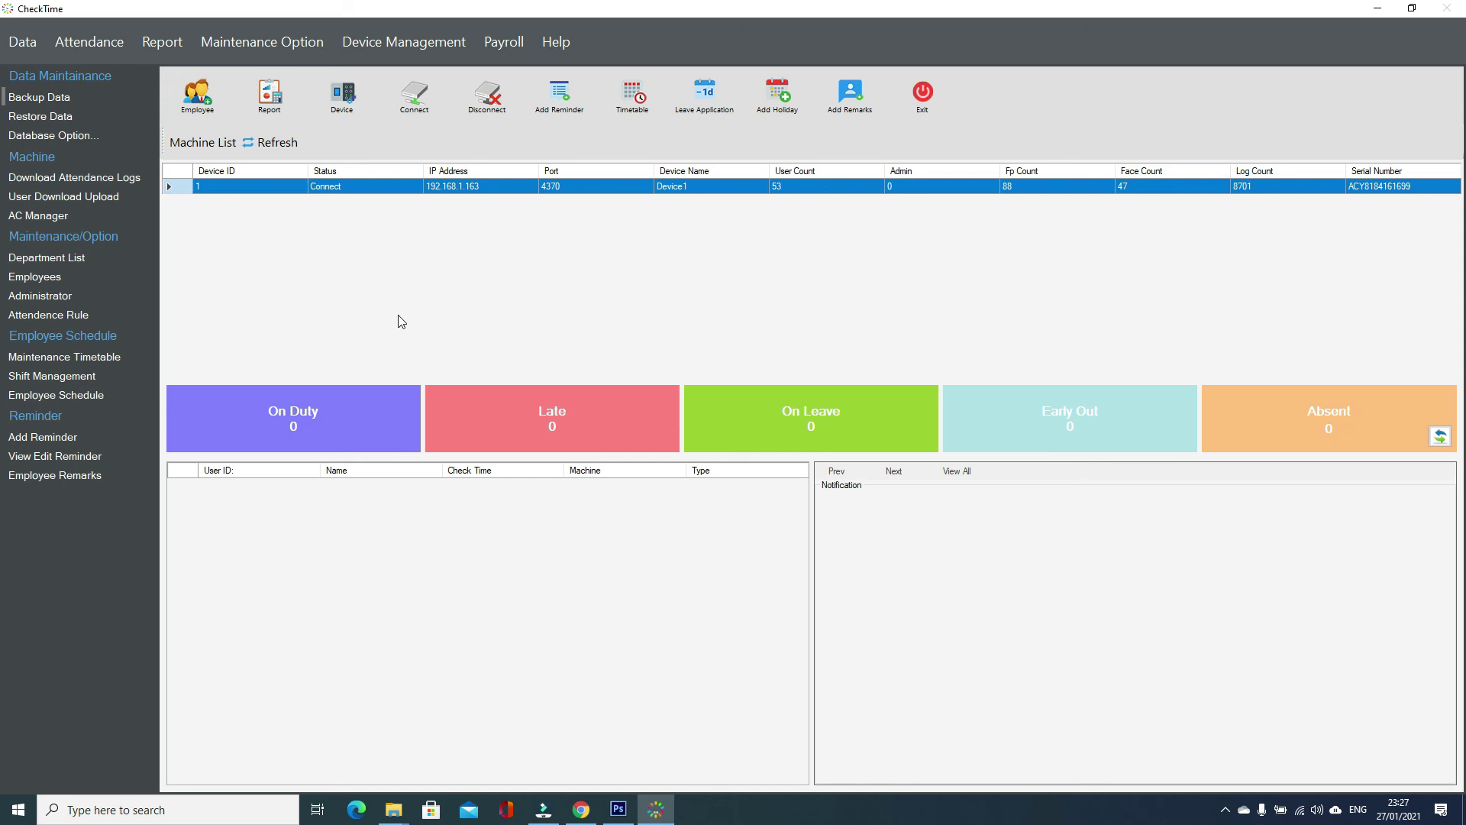
click(1299, 810)
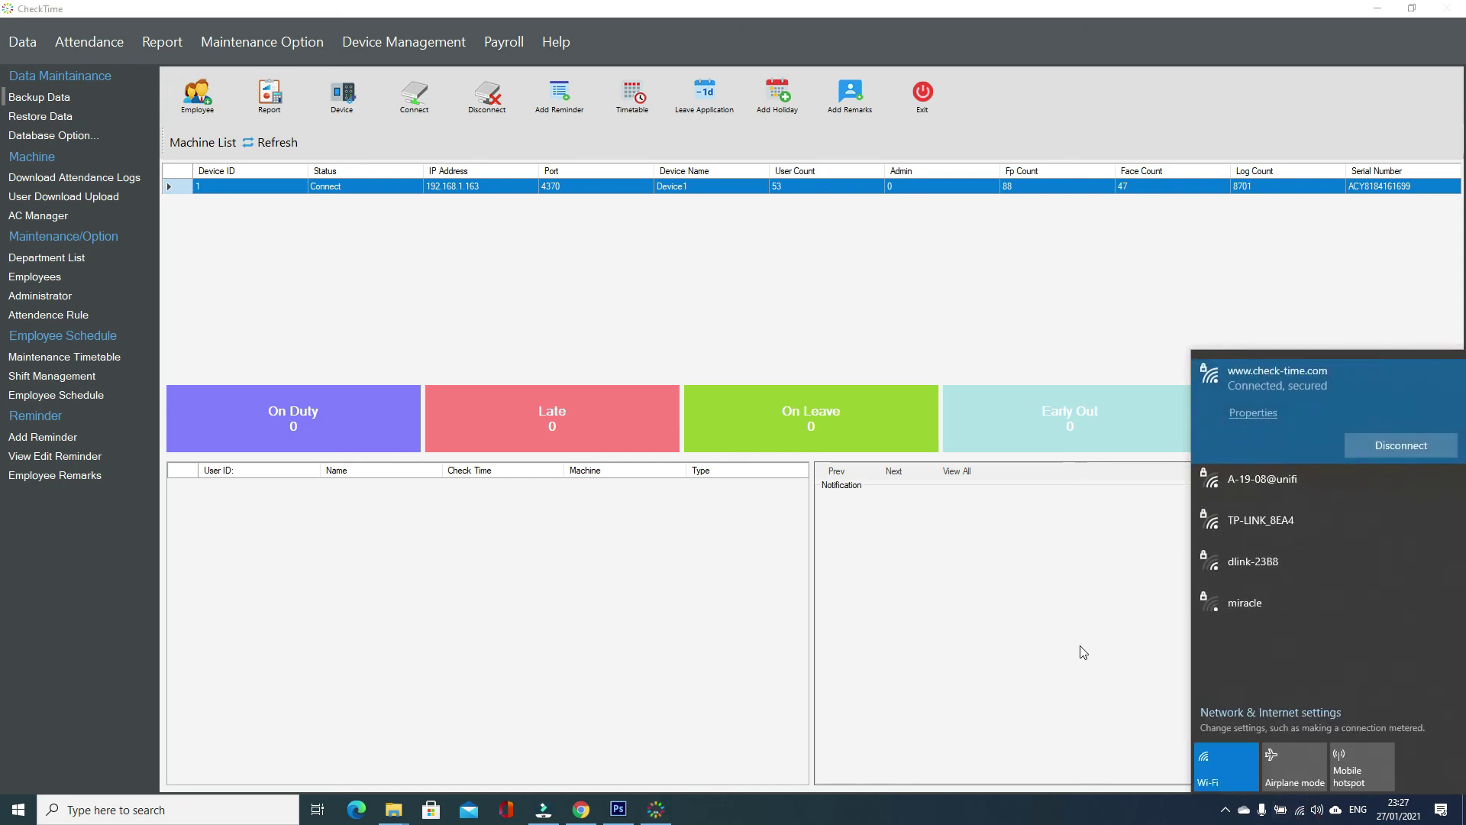
- Close the Wi-Fi panel so Device1's connected row and counts are visible
click(958, 245)
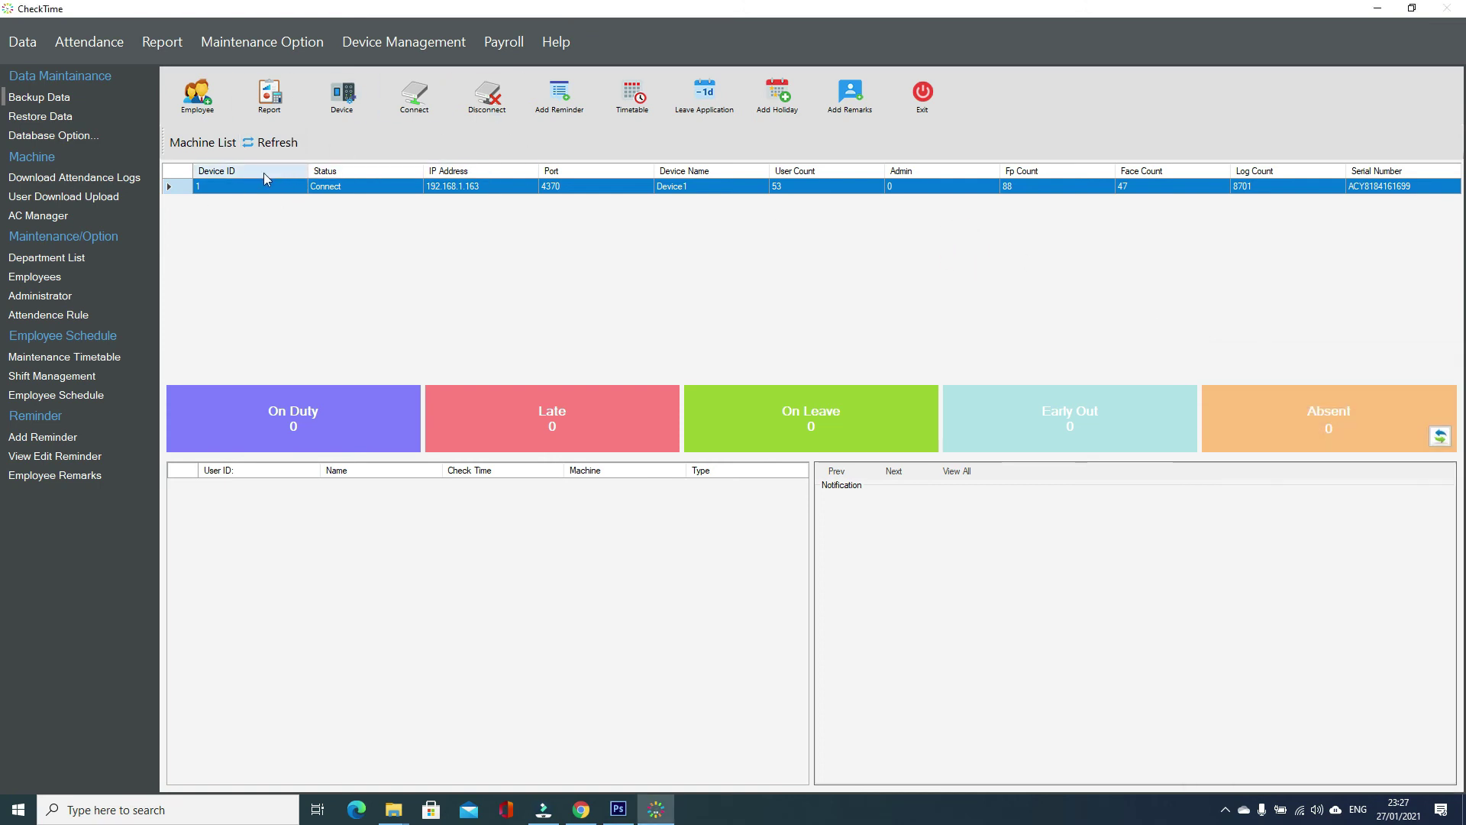